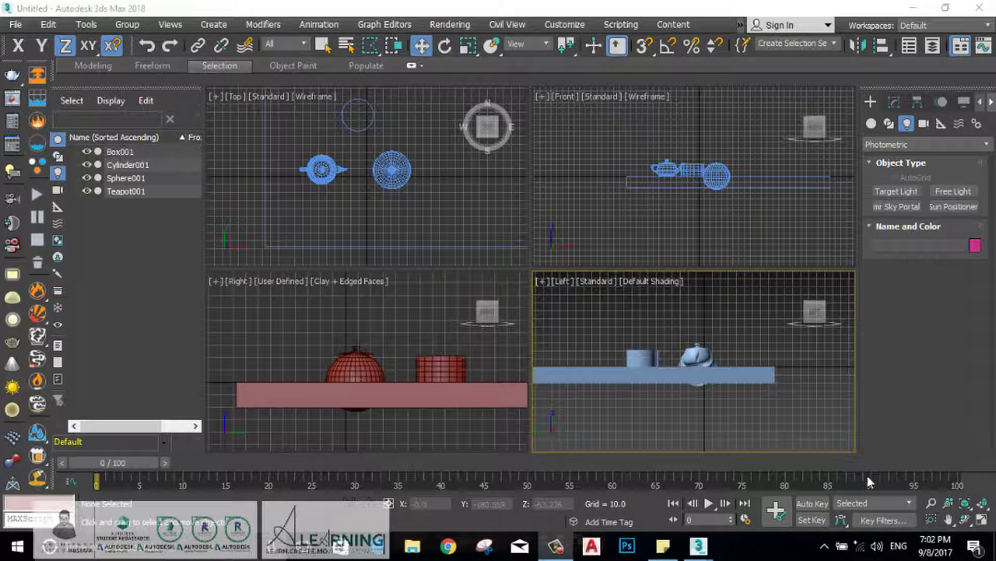
Select the box in the Left view and pan that view slightly to the right.
{"action": "left_click", "coordinate": [675, 373]}
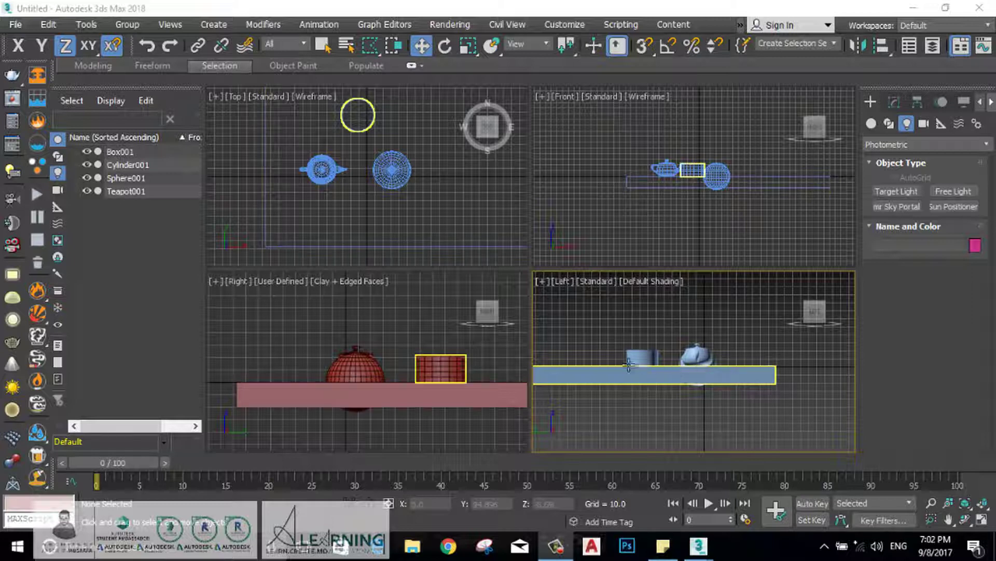
{"action": "middle_click_drag", "start_coordinate": [644, 358], "coordinate": [663, 360]}
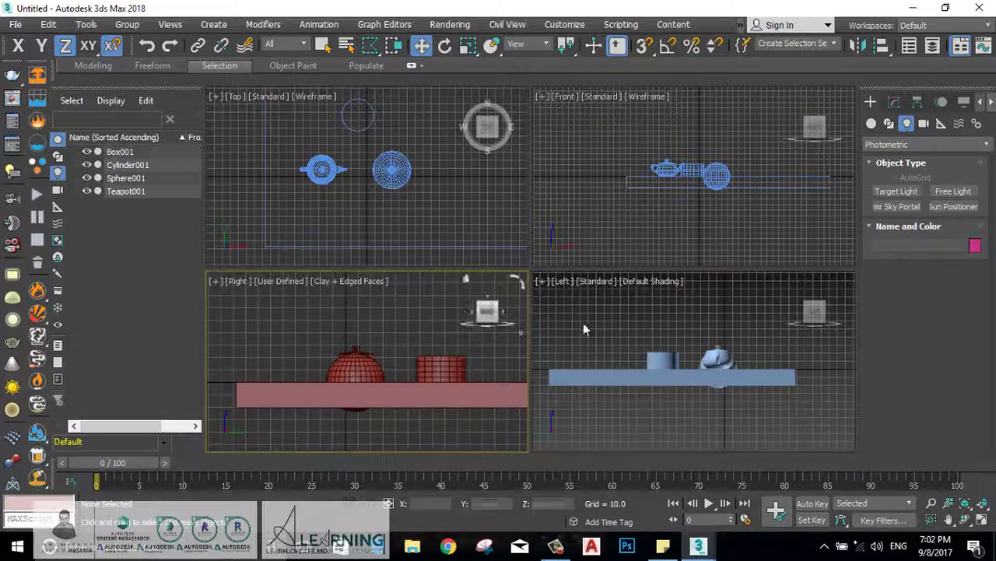
{"action": "left_click", "coordinate": [584, 257]}
Maximize the Left viewport and orbit it into a tilted view of the scene.
{"action": "left_click", "coordinate": [457, 246]}
{"action": "left_click", "coordinate": [460, 331]}
{"action": "left_click", "coordinate": [591, 342]}
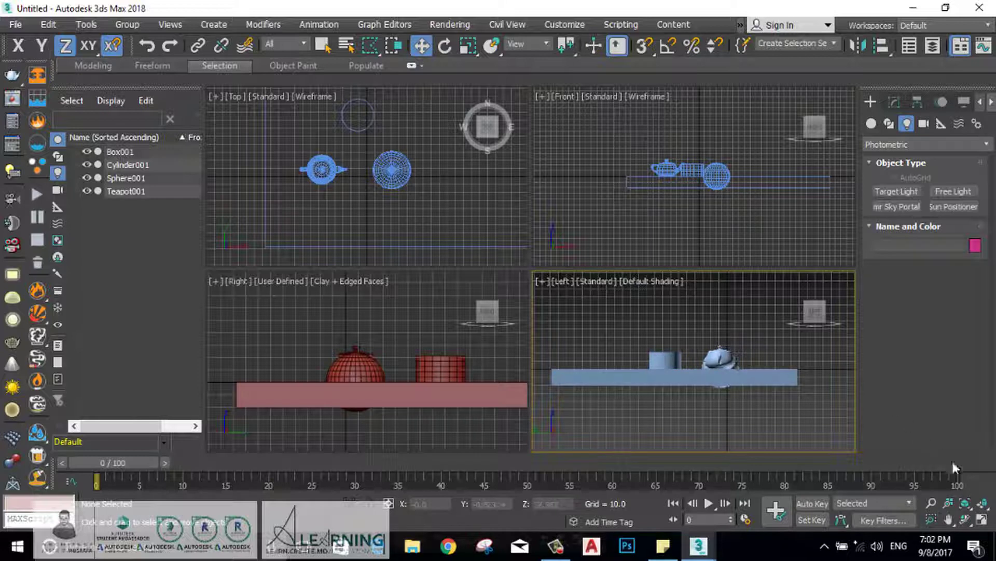
{"action": "left_click", "coordinate": [983, 520]}
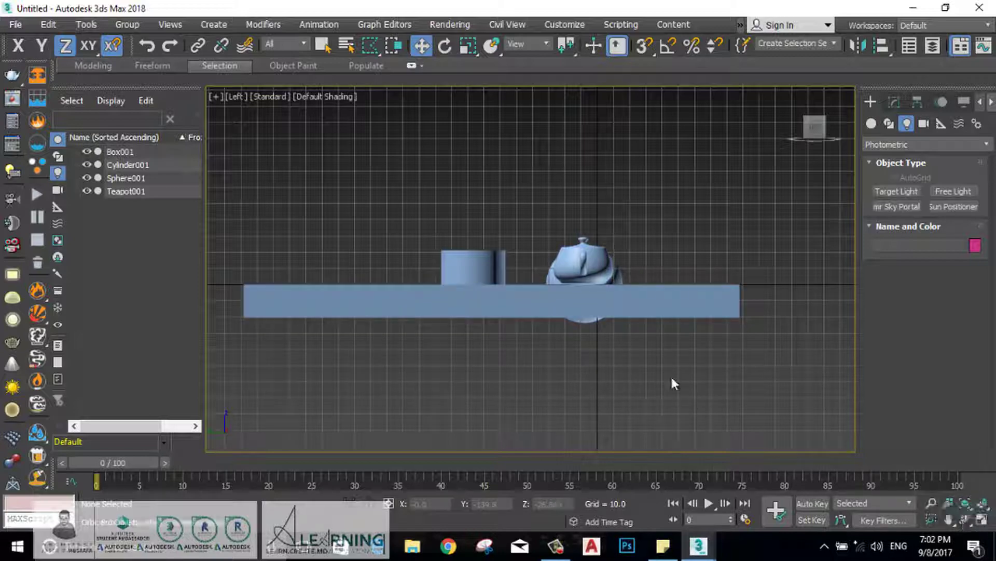
{"action": "middle_click_drag", "start_coordinate": [563, 296], "coordinate": [579, 345], "text": "alt"}
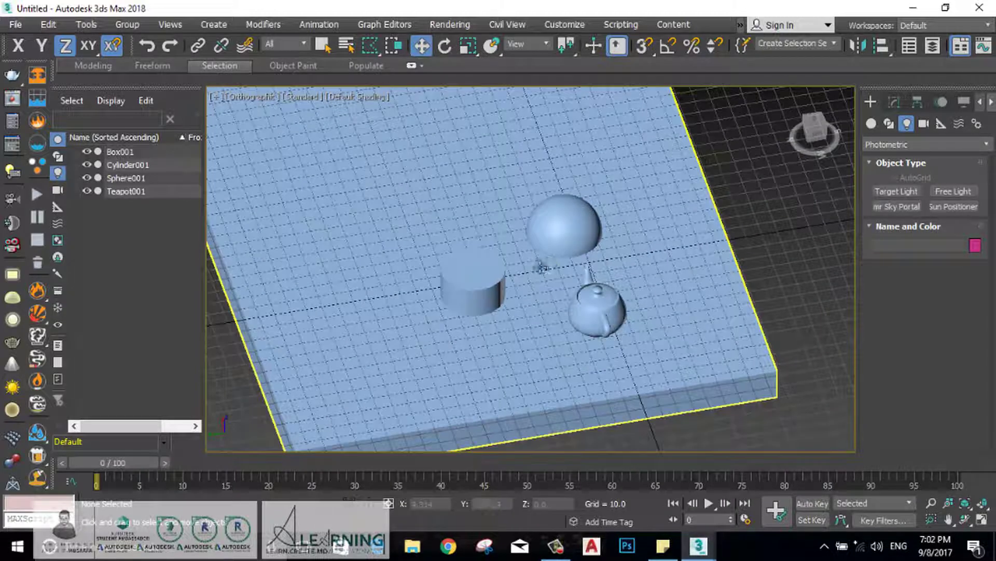
Select the teapot, zoom out, and switch the view through Perspective, Orthographic and Top.
{"action": "left_click", "coordinate": [584, 277]}
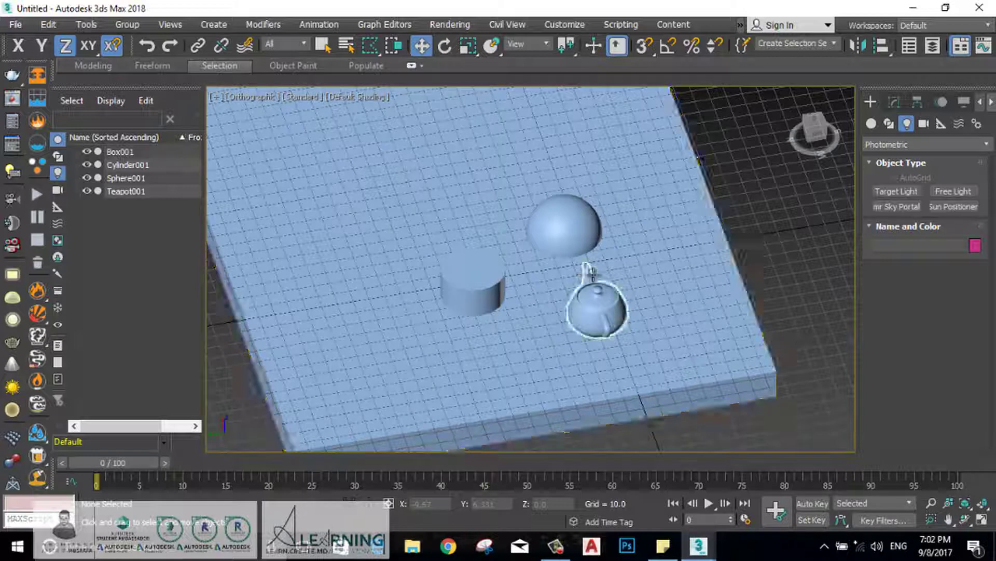
{"action": "left_click", "coordinate": [588, 275]}
{"action": "scroll", "coordinate": [619, 279], "scroll_direction": "down", "scroll_amount": 10}
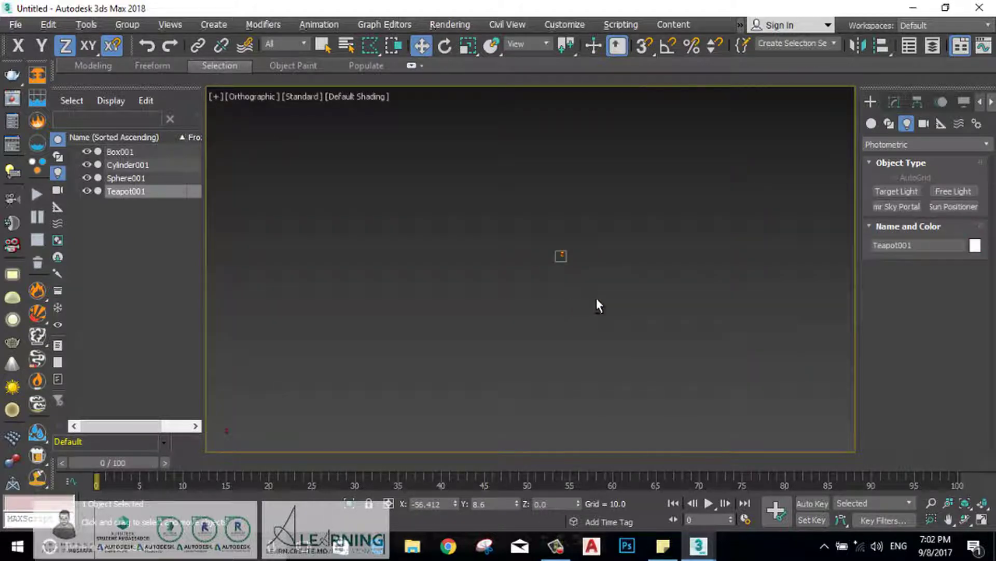
{"action": "key", "text": "p"}
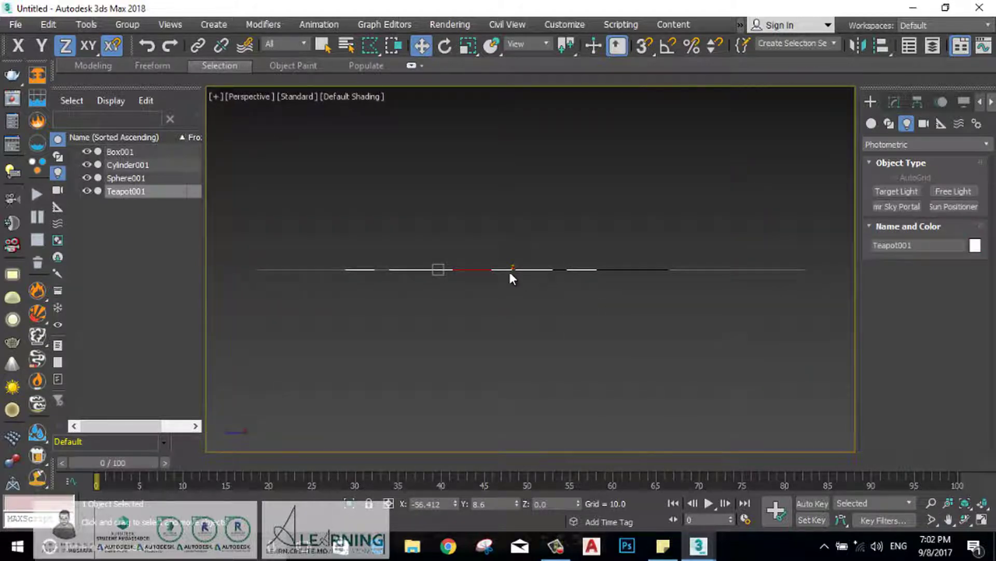
{"action": "left_click", "coordinate": [245, 97]}
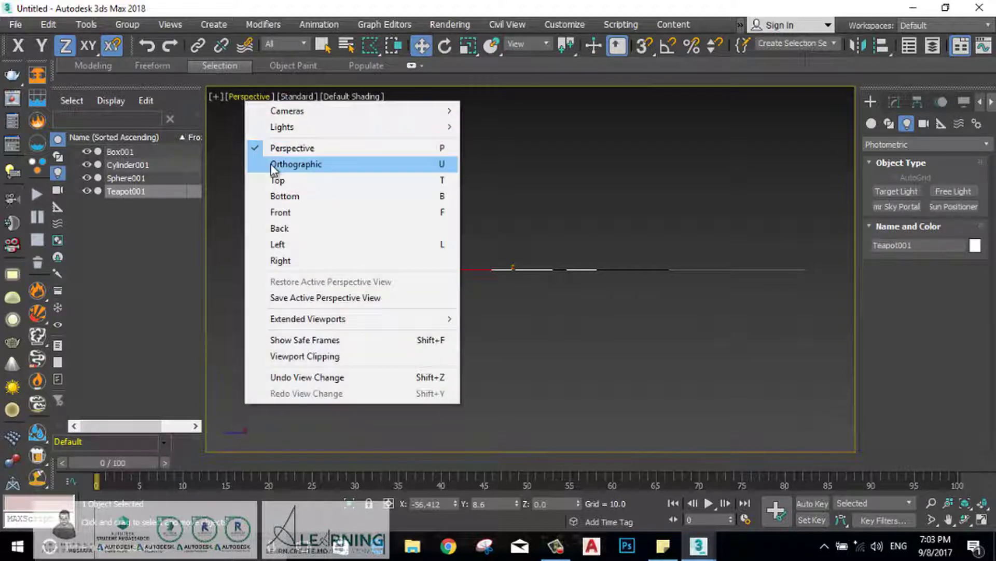
{"action": "left_click", "coordinate": [301, 159]}
{"action": "left_click", "coordinate": [257, 96]}
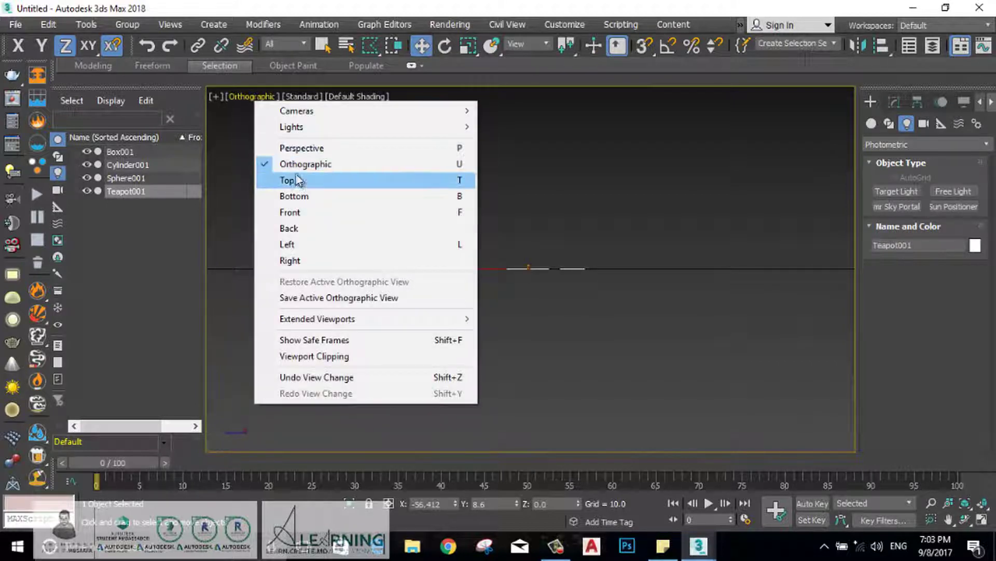
{"action": "left_click", "coordinate": [288, 180]}
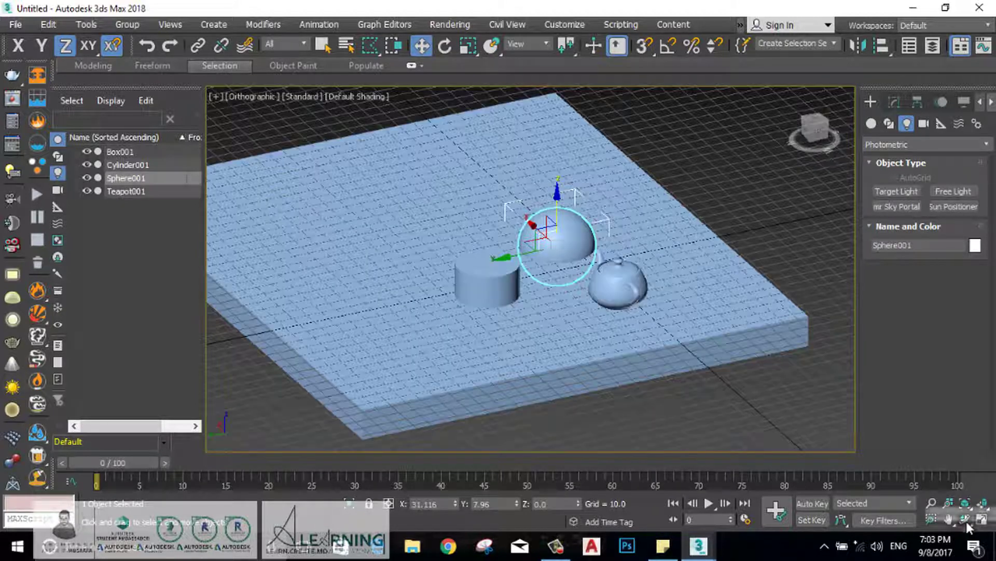
Choose Orbit Point of Interest from the orbit flyout and orbit so the objects swing right.
{"action": "left_click", "coordinate": [967, 521]}
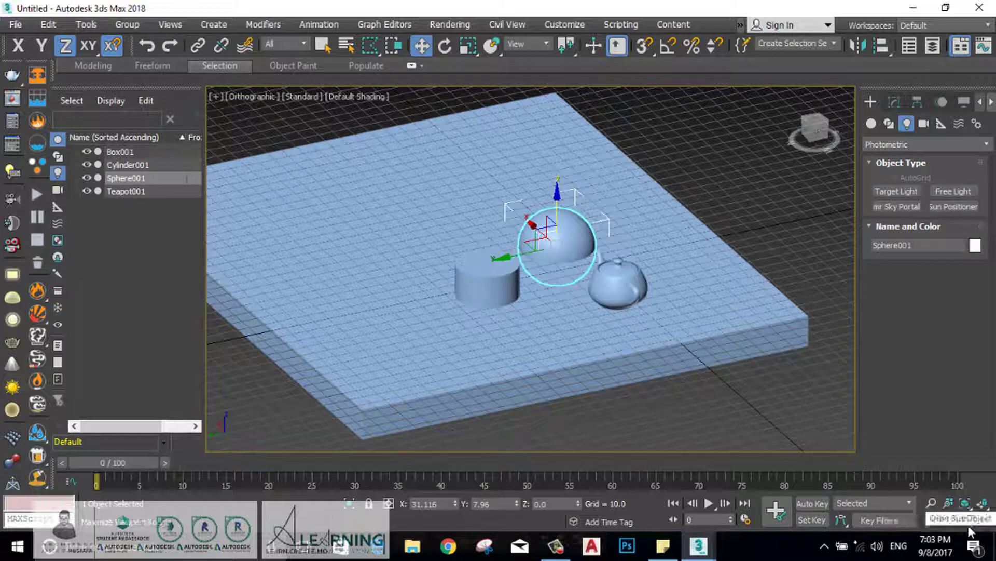
{"action": "left_click", "coordinate": [967, 521]}
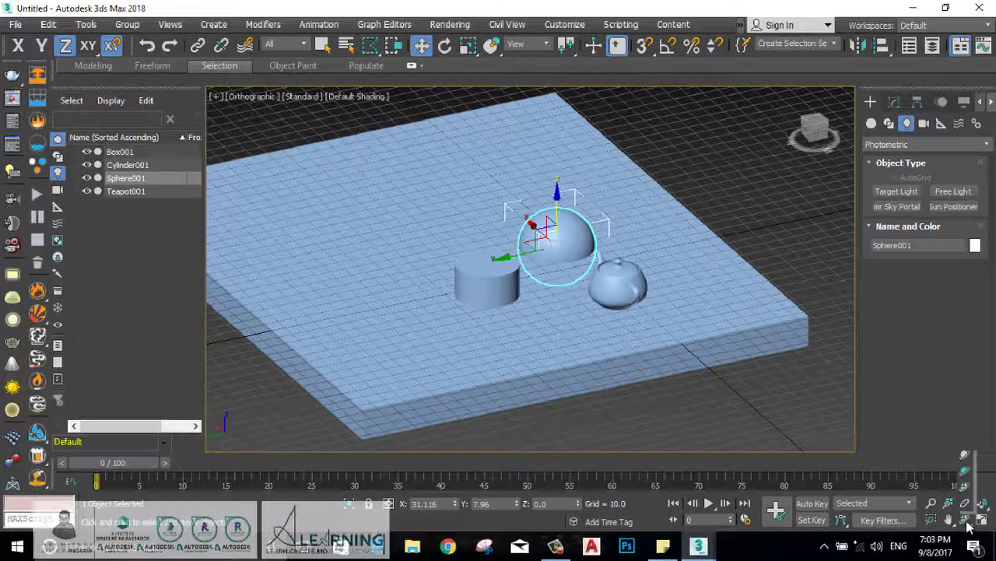
{"action": "left_click_drag", "start_coordinate": [966, 521], "coordinate": [965, 456]}
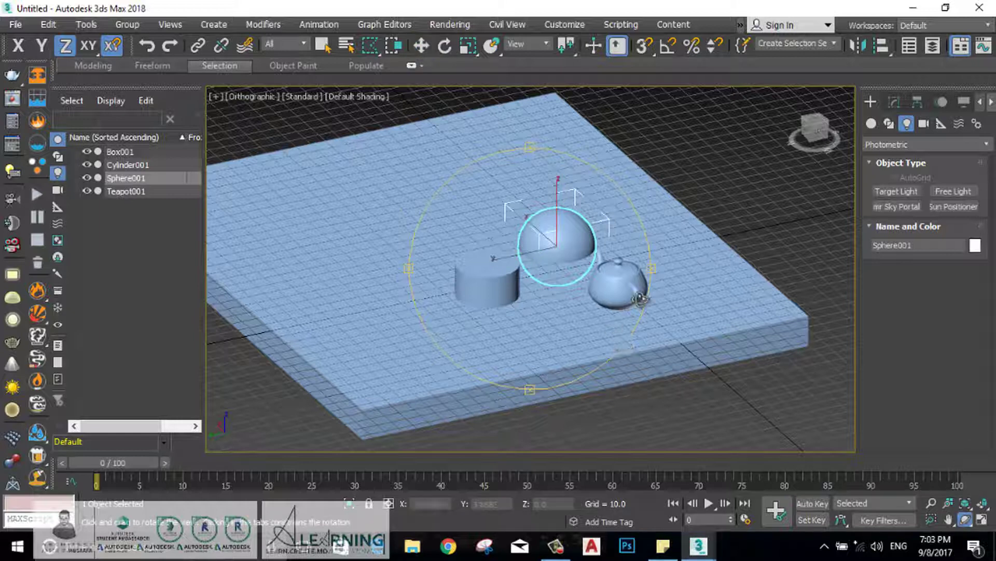
{"action": "left_click_drag", "start_coordinate": [974, 521], "coordinate": [964, 508]}
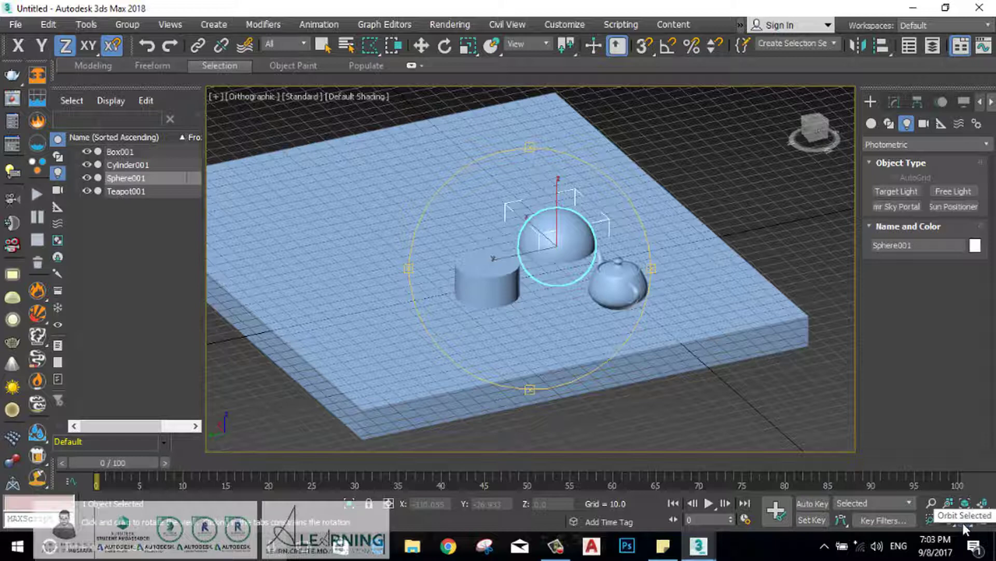
{"action": "left_click_drag", "start_coordinate": [963, 522], "coordinate": [963, 463]}
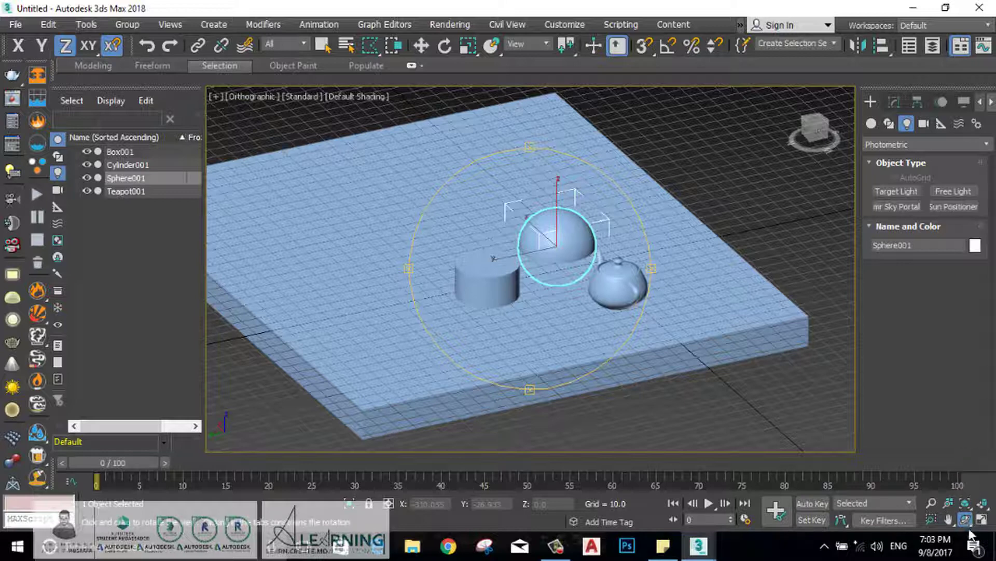
{"action": "left_click_drag", "start_coordinate": [968, 522], "coordinate": [967, 503]}
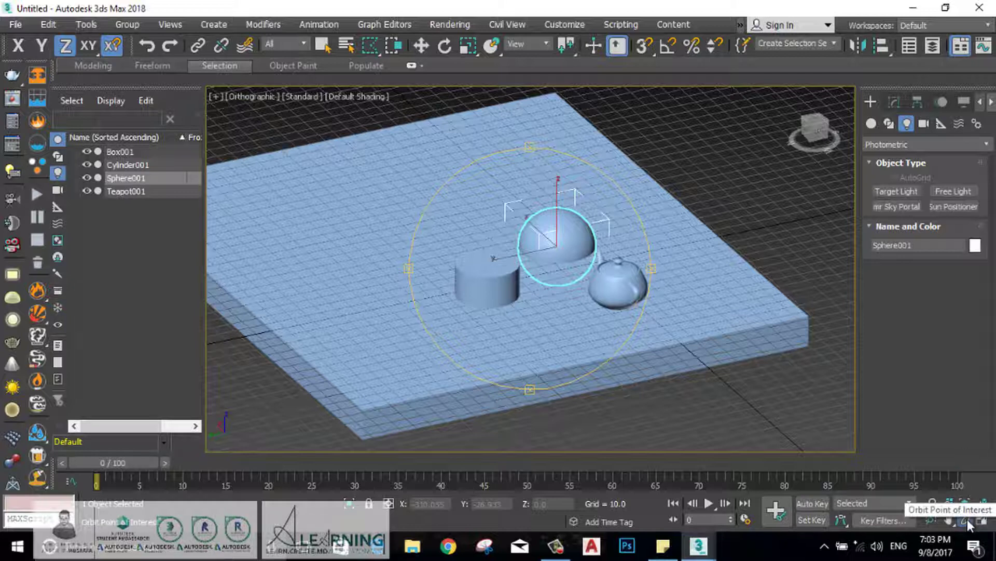
{"action": "left_click", "coordinate": [966, 519]}
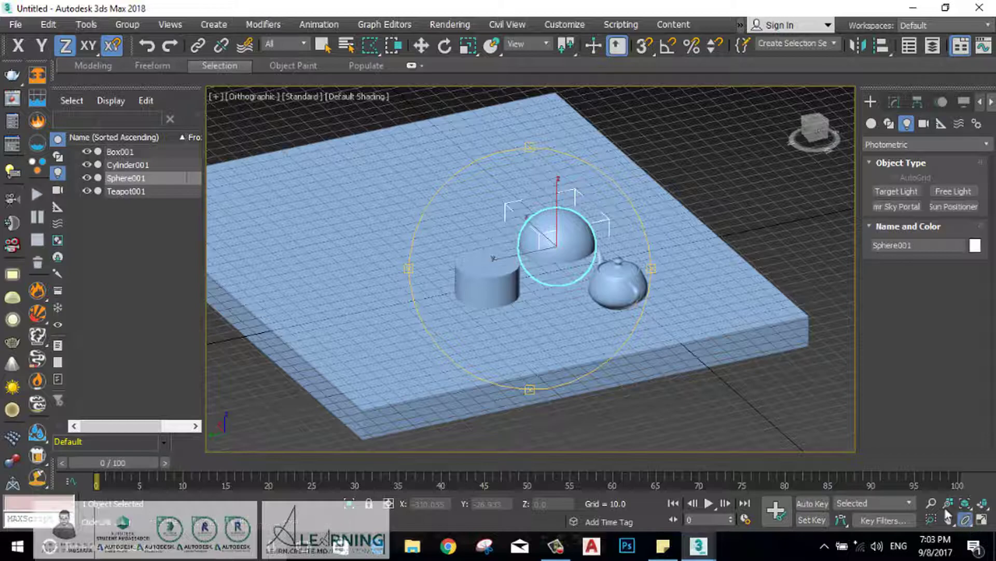
{"action": "left_click_drag", "start_coordinate": [492, 246], "coordinate": [819, 362]}
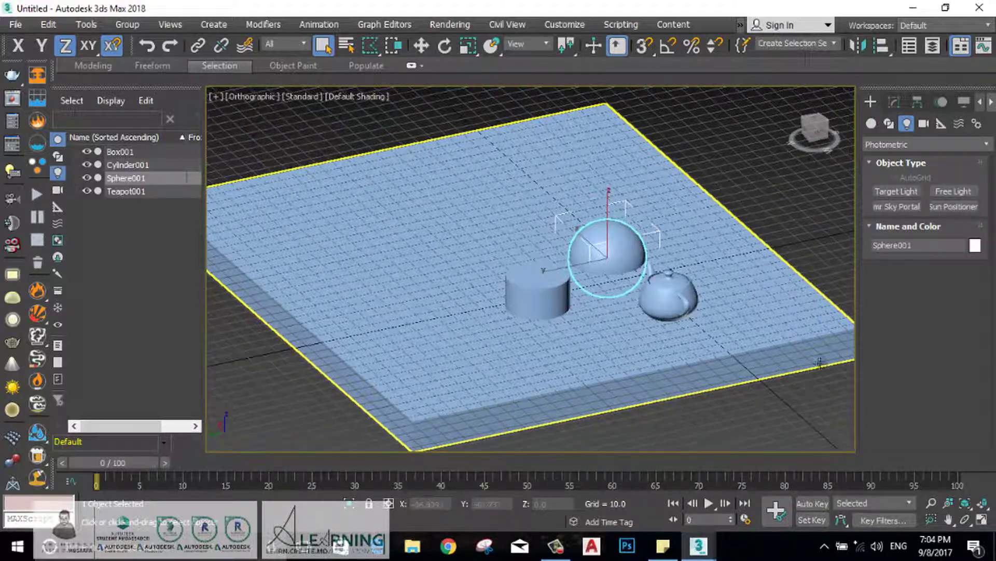
Pan the maximized view so the objects sit further right.
{"action": "left_click", "coordinate": [949, 503]}
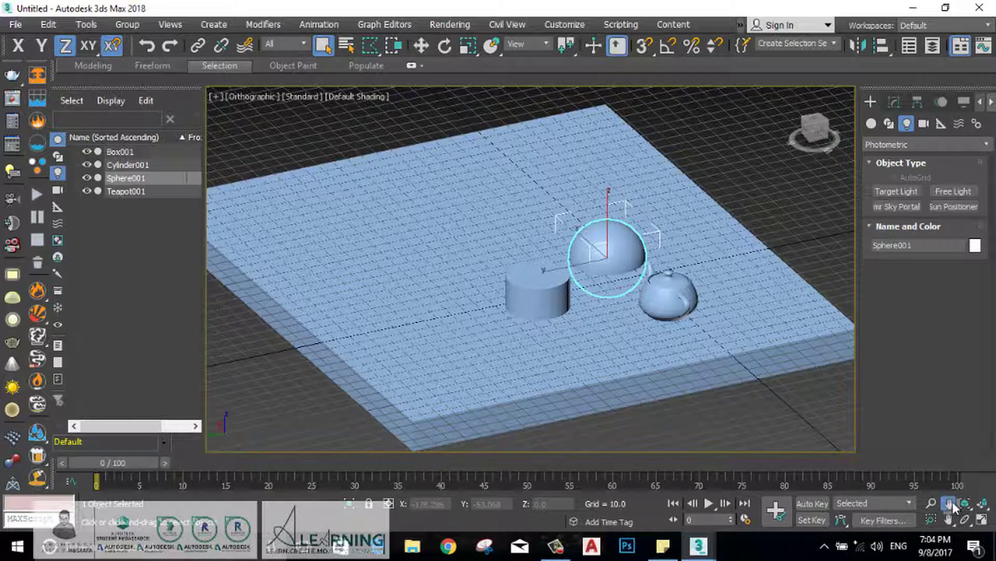
{"action": "left_click", "coordinate": [949, 519]}
{"action": "left_click_drag", "start_coordinate": [738, 327], "coordinate": [656, 314]}
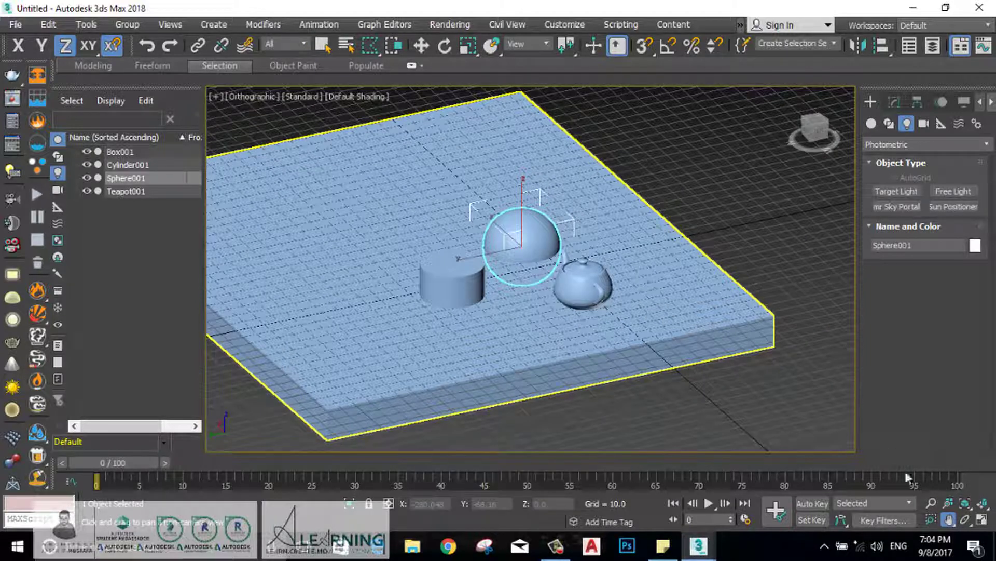
{"action": "left_click", "coordinate": [948, 519]}
{"action": "left_click", "coordinate": [949, 519]}
{"action": "left_click_drag", "start_coordinate": [565, 322], "coordinate": [611, 345]}
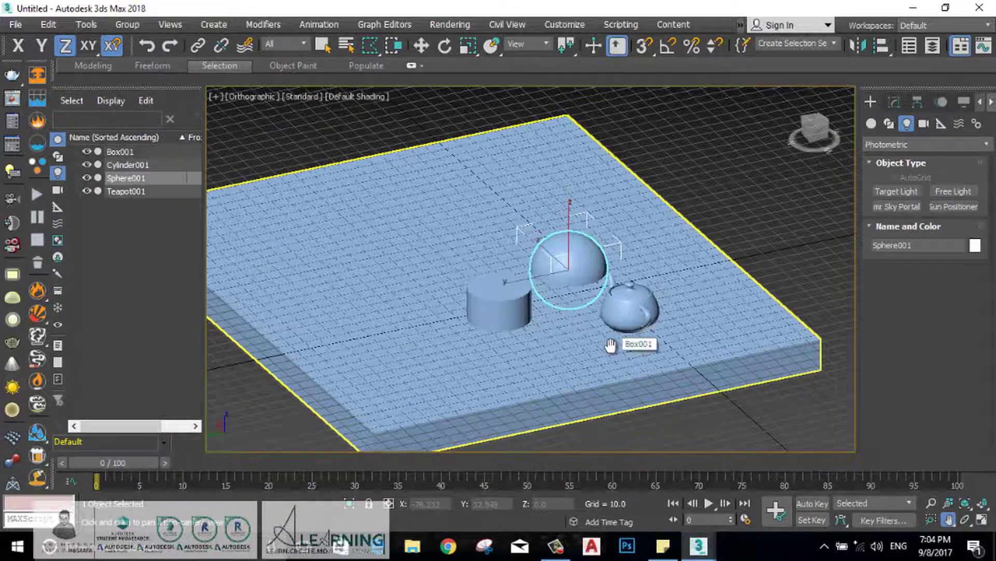
{"action": "right_click", "coordinate": [611, 345]}
{"action": "middle_click_drag", "start_coordinate": [649, 327], "coordinate": [783, 383]}
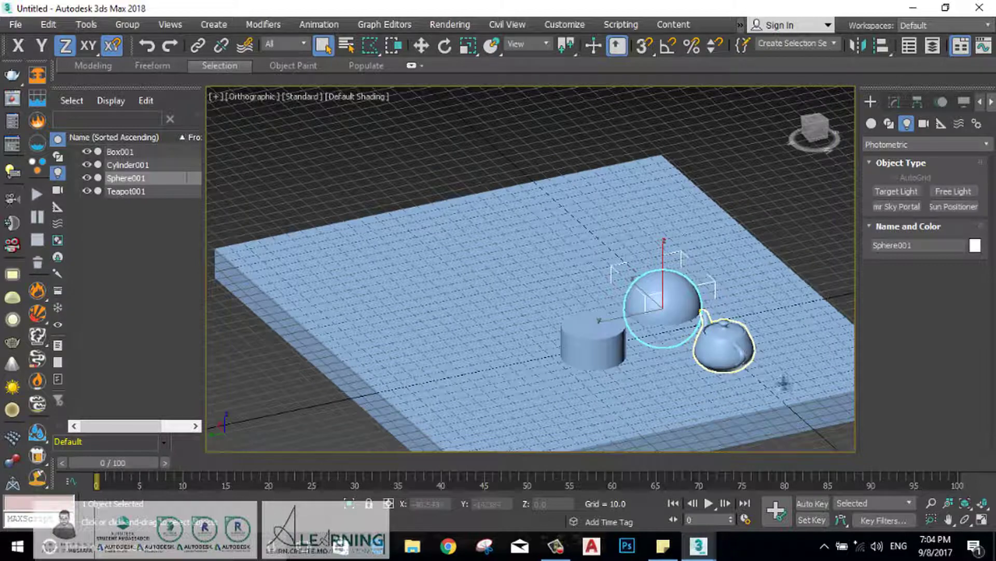
Zoom Region twice around the sphere, then restore the earlier view with Shift+Z.
{"action": "left_click", "coordinate": [937, 522]}
{"action": "left_click_drag", "start_coordinate": [529, 195], "coordinate": [719, 378]}
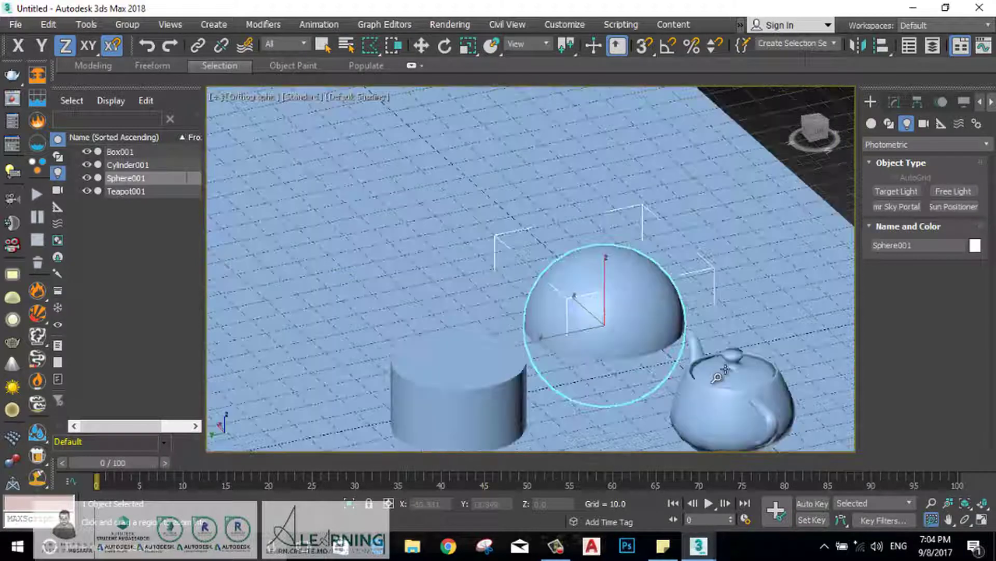
{"action": "left_click_drag", "start_coordinate": [582, 268], "coordinate": [636, 327]}
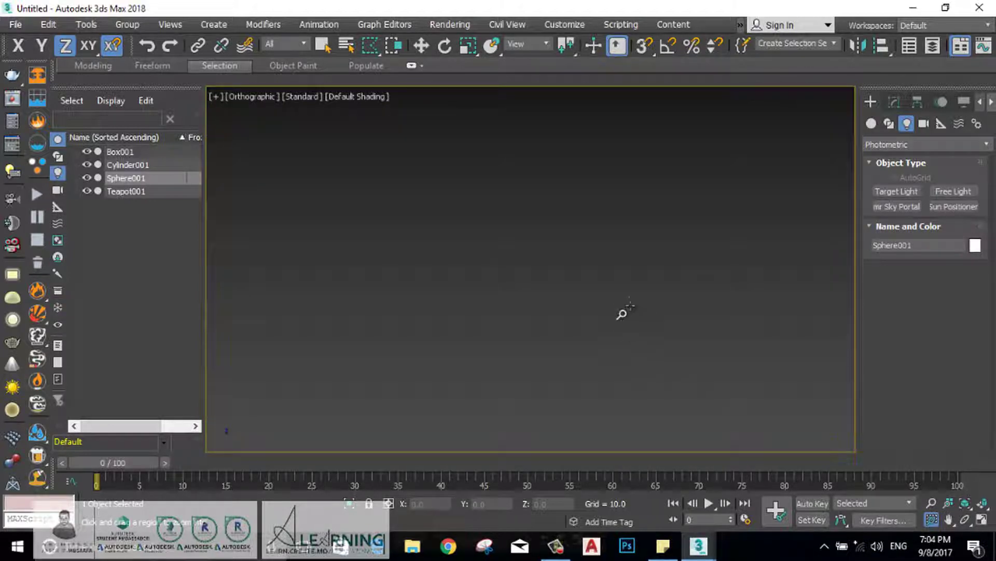
{"action": "key", "text": "shift+z"}
{"action": "key", "text": "shift+z"}
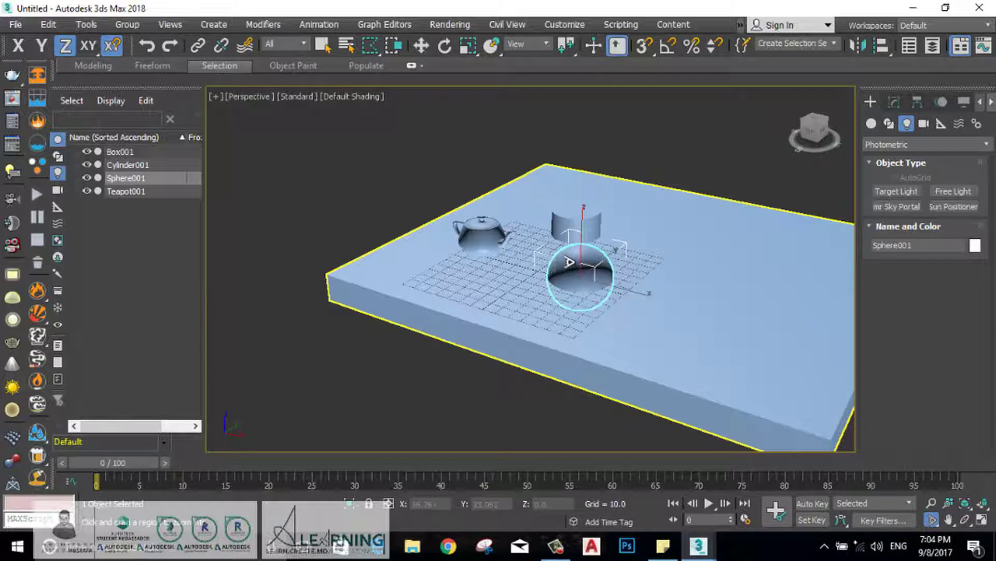
Scroll-zoom the maximized view in and back out.
{"action": "scroll", "coordinate": [550, 270], "scroll_direction": "up", "scroll_amount": 3}
{"action": "scroll", "coordinate": [540, 216], "scroll_direction": "down", "scroll_amount": 3}
{"action": "scroll", "coordinate": [591, 283], "scroll_direction": "up", "scroll_amount": 3}
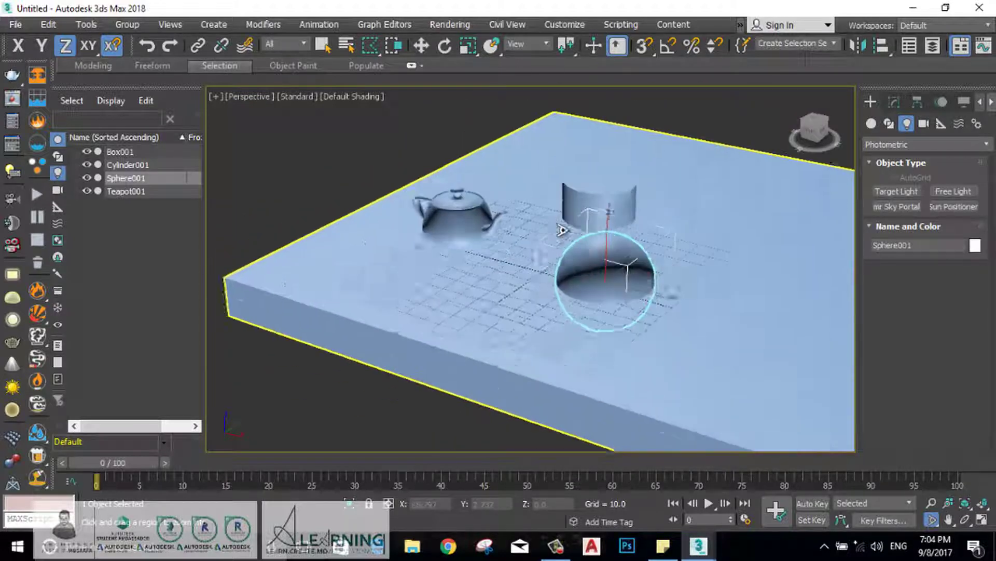
{"action": "scroll", "coordinate": [591, 270], "scroll_direction": "down", "scroll_amount": 5}
{"action": "scroll", "coordinate": [591, 249], "scroll_direction": "up", "scroll_amount": 5}
{"action": "scroll", "coordinate": [590, 243], "scroll_direction": "down", "scroll_amount": 4}
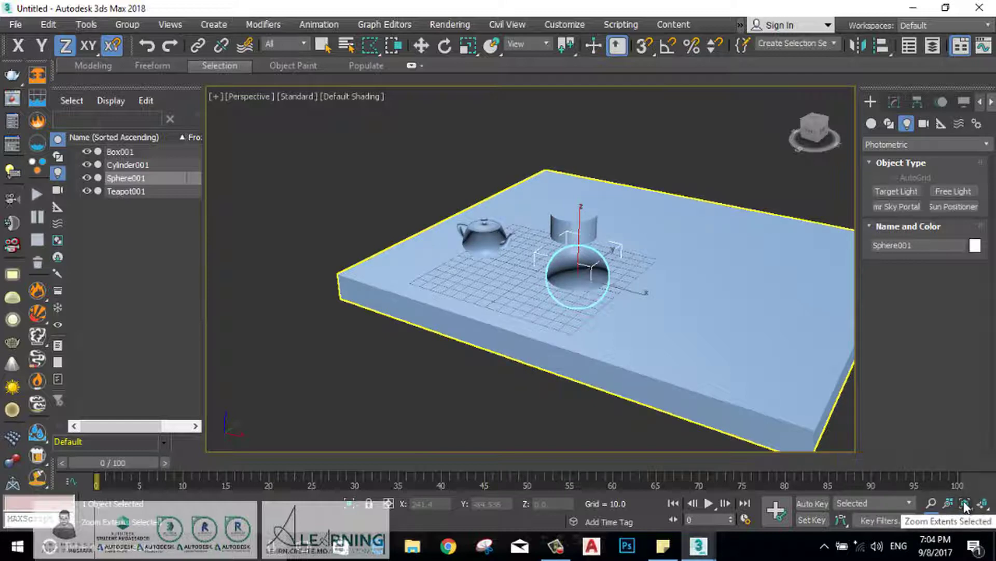
Restore the four-viewport layout with Alt+W and zoom the Perspective view slightly.
{"action": "left_click", "coordinate": [931, 519]}
{"action": "key", "text": "alt+w"}
{"action": "left_click", "coordinate": [661, 378]}
{"action": "left_click", "coordinate": [651, 188]}
{"action": "mouse_move", "coordinate": [651, 188]}
{"action": "left_mouse_down"}
{"action": "mouse_move", "coordinate": [731, 208]}
{"action": "mouse_move", "coordinate": [689, 195]}
{"action": "mouse_move", "coordinate": [690, 182]}
{"action": "mouse_move", "coordinate": [693, 216]}
{"action": "left_mouse_up"}
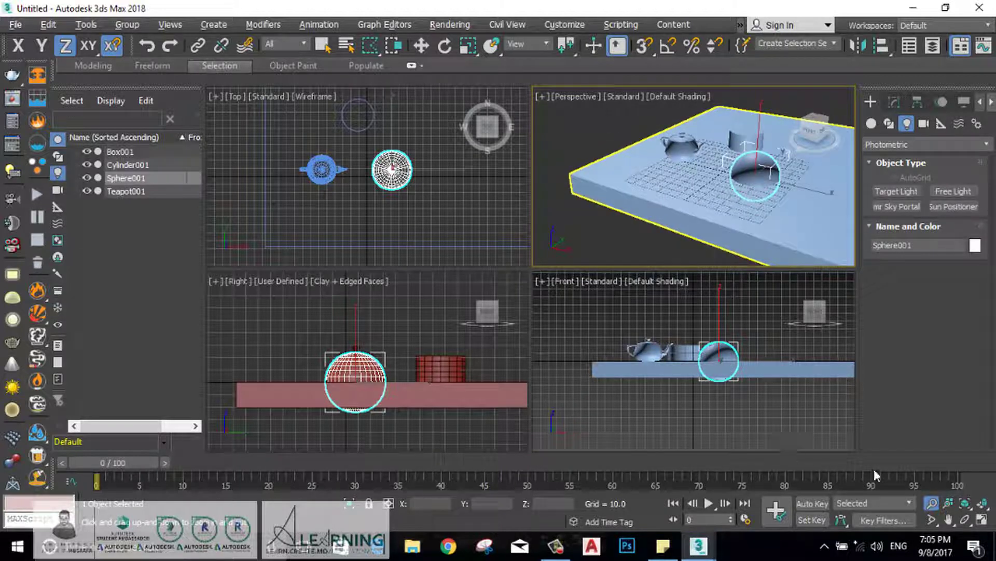
Zoom all four views together, then frame the selected sphere in Perspective.
{"action": "left_click", "coordinate": [948, 503]}
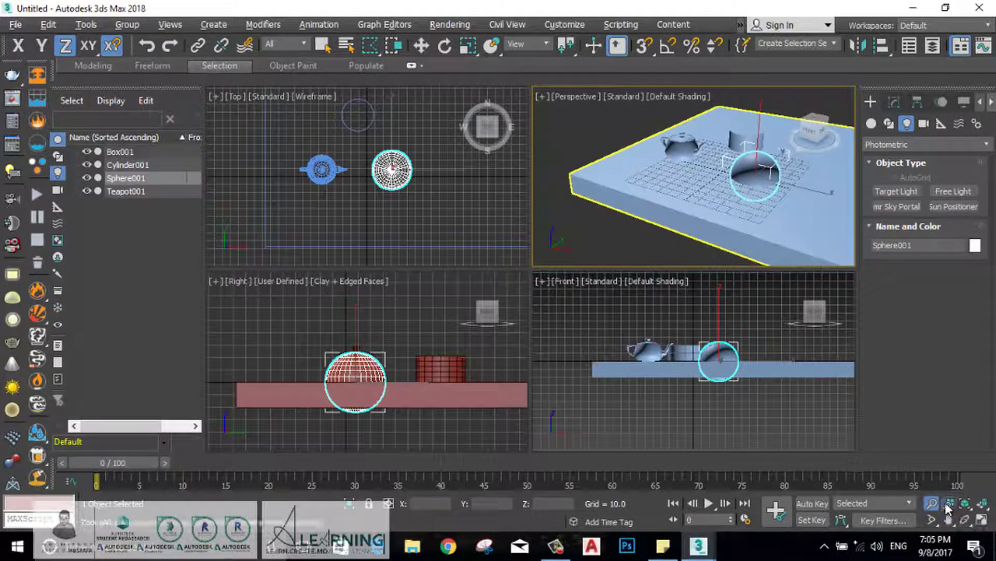
{"action": "mouse_move", "coordinate": [715, 174]}
{"action": "left_mouse_down"}
{"action": "mouse_move", "coordinate": [692, 109]}
{"action": "mouse_move", "coordinate": [725, 205]}
{"action": "mouse_move", "coordinate": [719, 140]}
{"action": "mouse_move", "coordinate": [727, 205]}
{"action": "mouse_move", "coordinate": [720, 156]}
{"action": "mouse_move", "coordinate": [722, 188]}
{"action": "left_mouse_up"}
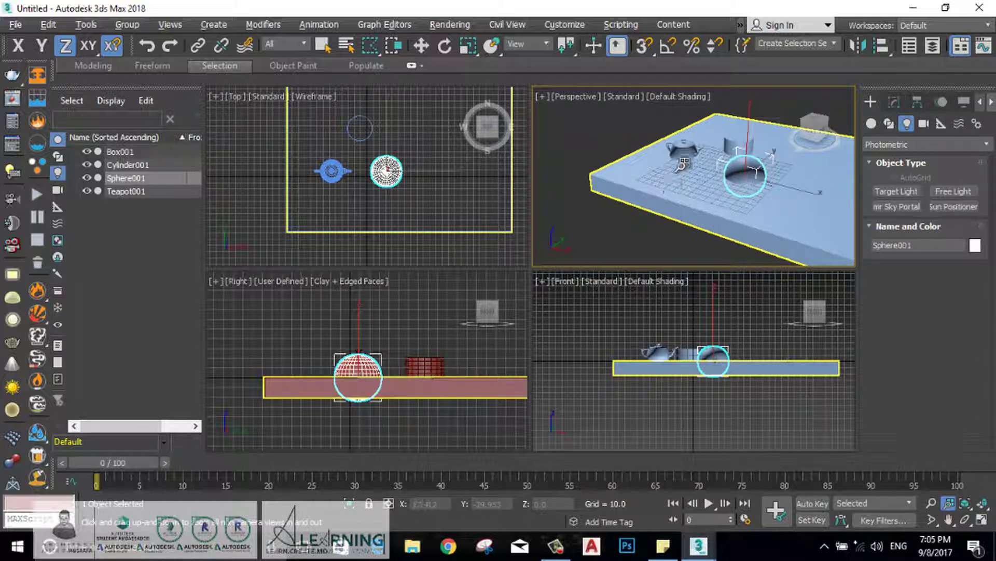
{"action": "left_click", "coordinate": [963, 504]}
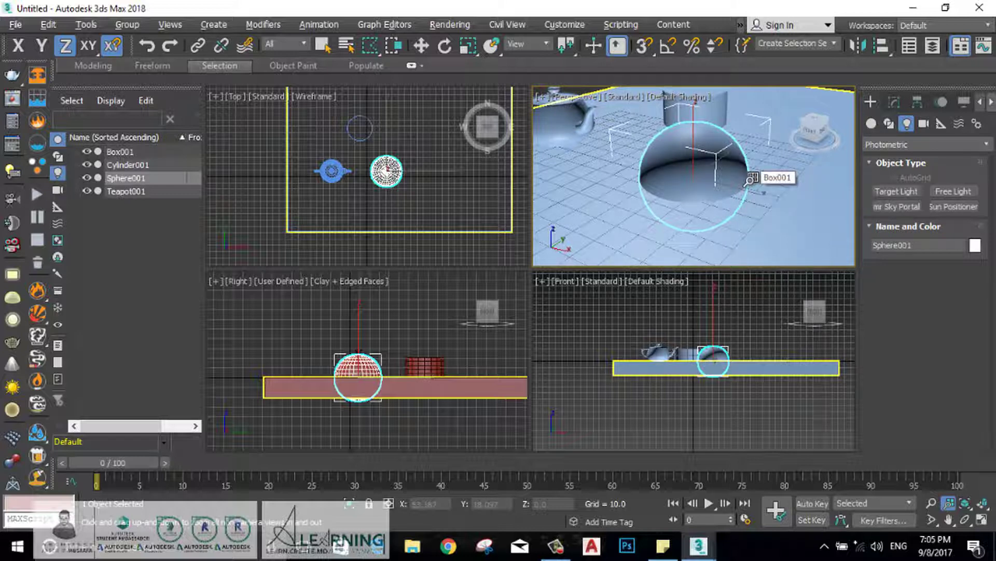
Fit the whole scene in the Perspective view with Zoom Extents.
{"action": "left_click", "coordinate": [964, 505]}
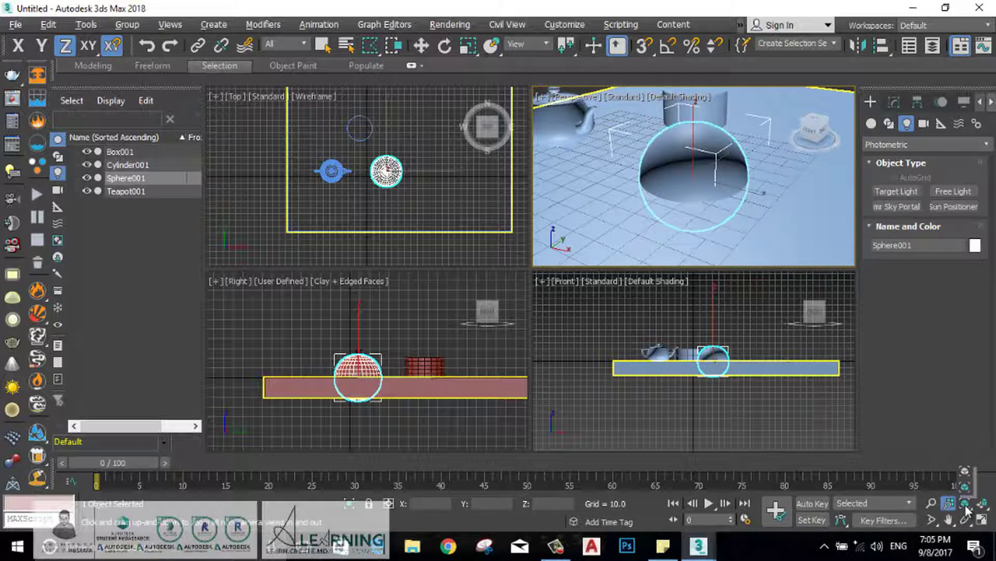
{"action": "left_click", "coordinate": [966, 473]}
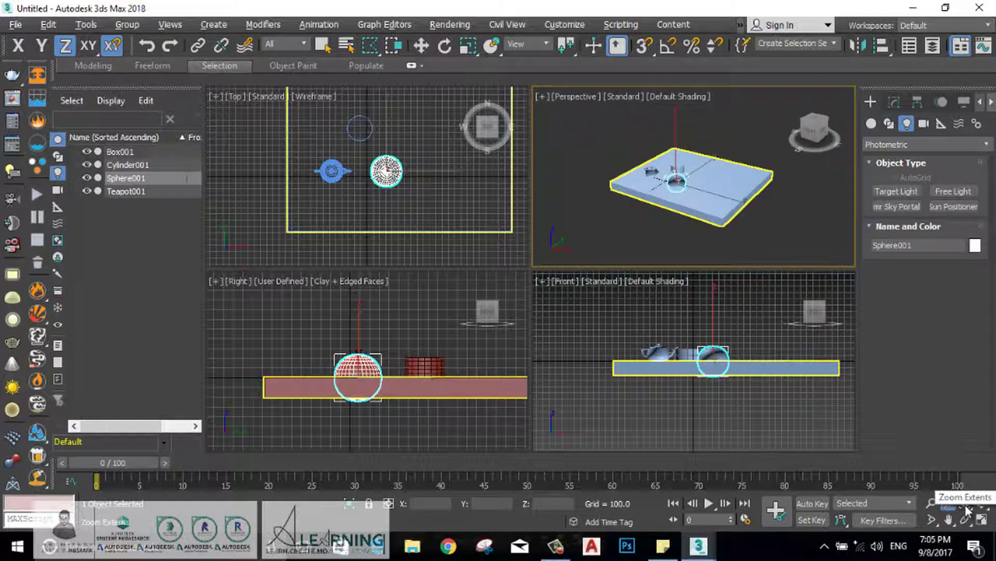
{"action": "left_click", "coordinate": [948, 503]}
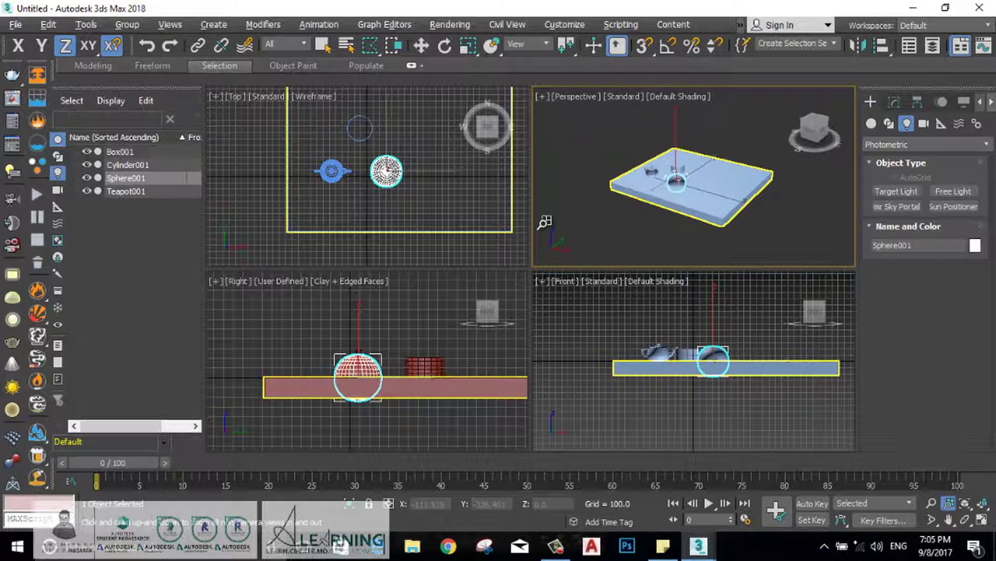
Frame the sphere in every viewport, then fit the whole scene with Zoom Extents All.
{"action": "left_click", "coordinate": [985, 506]}
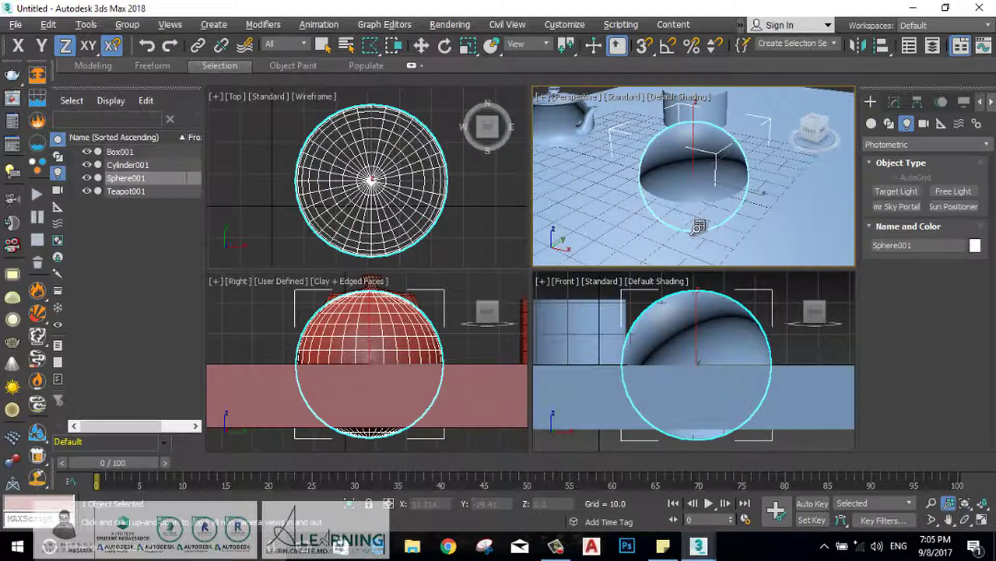
{"action": "left_click_drag", "start_coordinate": [984, 507], "coordinate": [987, 477]}
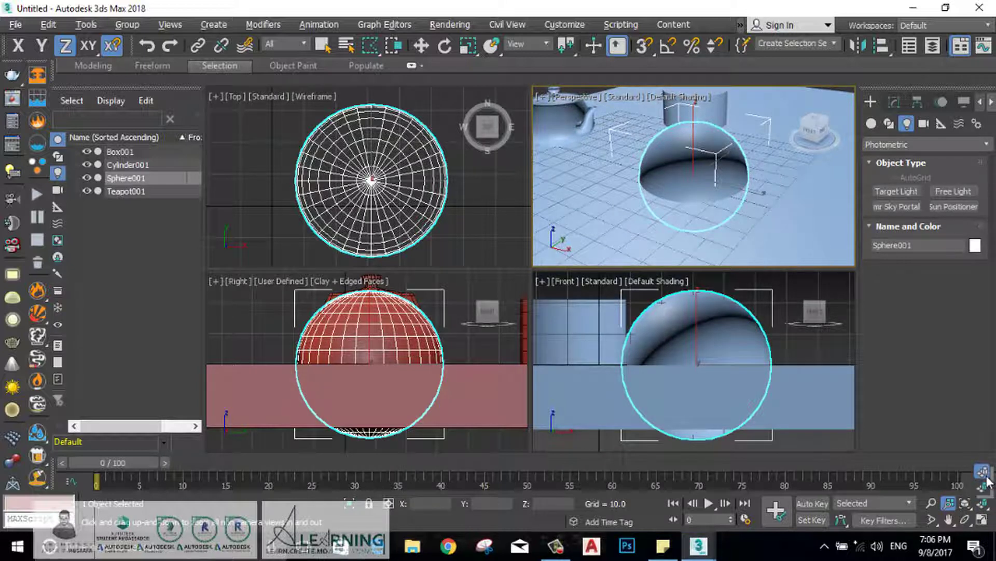
{"action": "left_click_drag", "start_coordinate": [987, 482], "coordinate": [985, 475]}
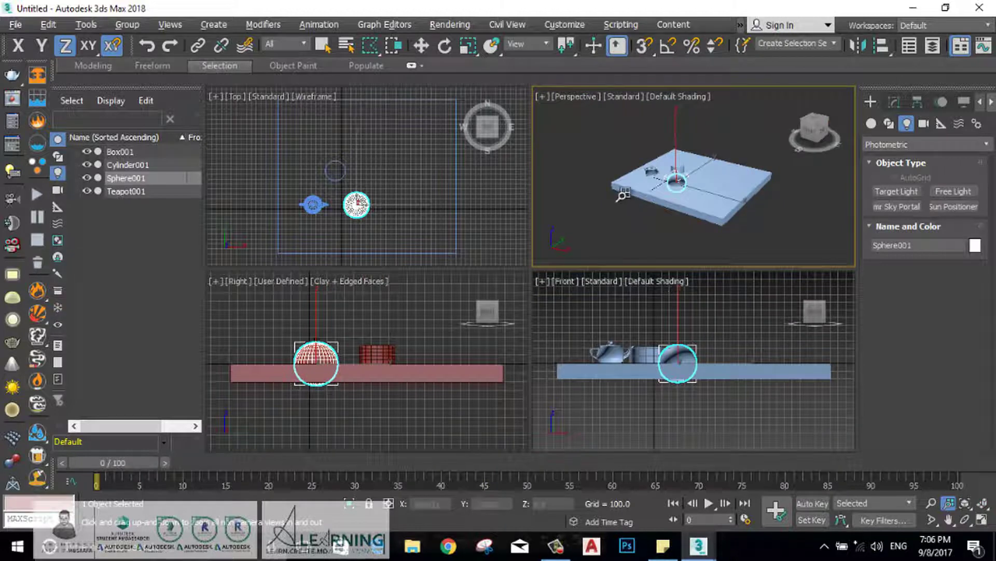